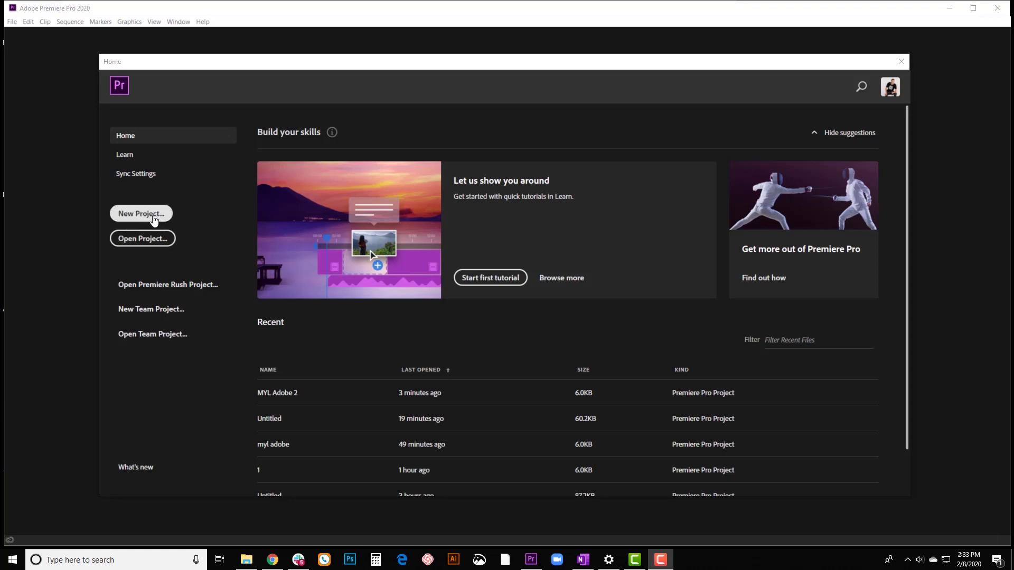
# - Create a new project named 'MYL Adobe 3' in the G:\My Drive\MYL\Adobe Premiere folder
pyautogui.click(153, 219)
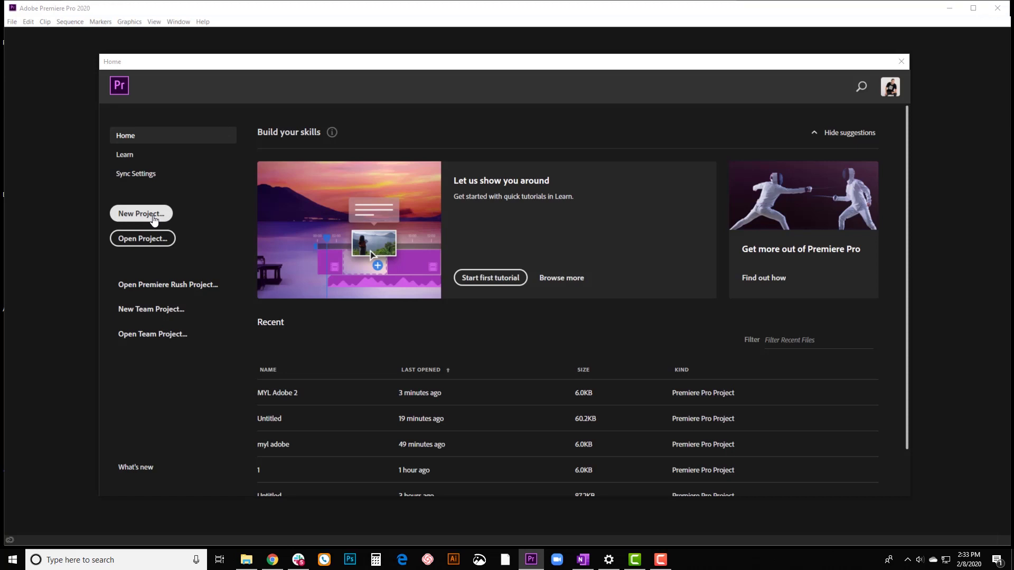
pyautogui.click(153, 220)
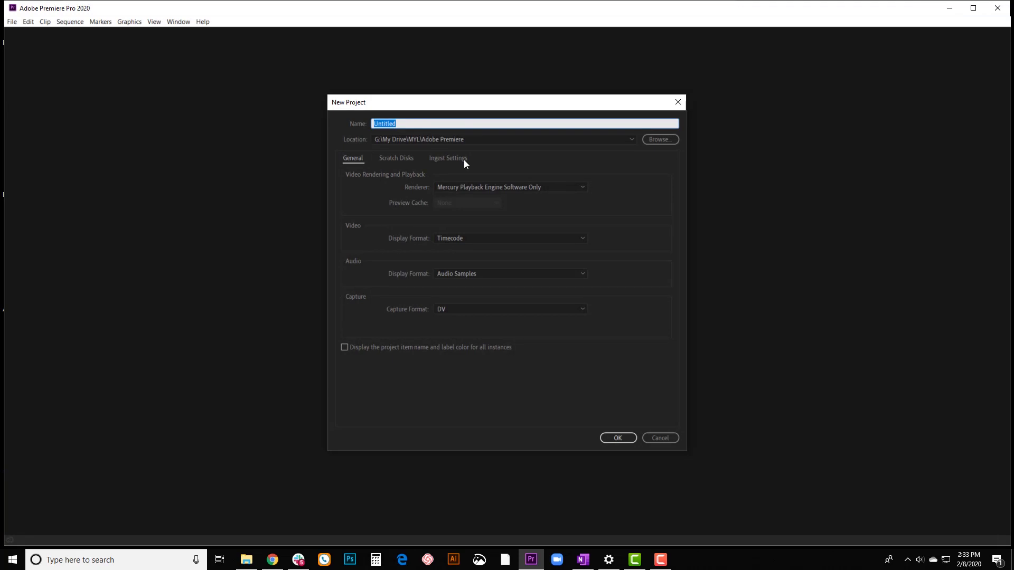
pyautogui.press('capslock')
pyautogui.write('MYL')
pyautogui.press('capslock')
pyautogui.write('Adobe 3')
pyautogui.moveTo(430, 124); pyautogui.dragTo(372, 123)
pyautogui.click(617, 438)
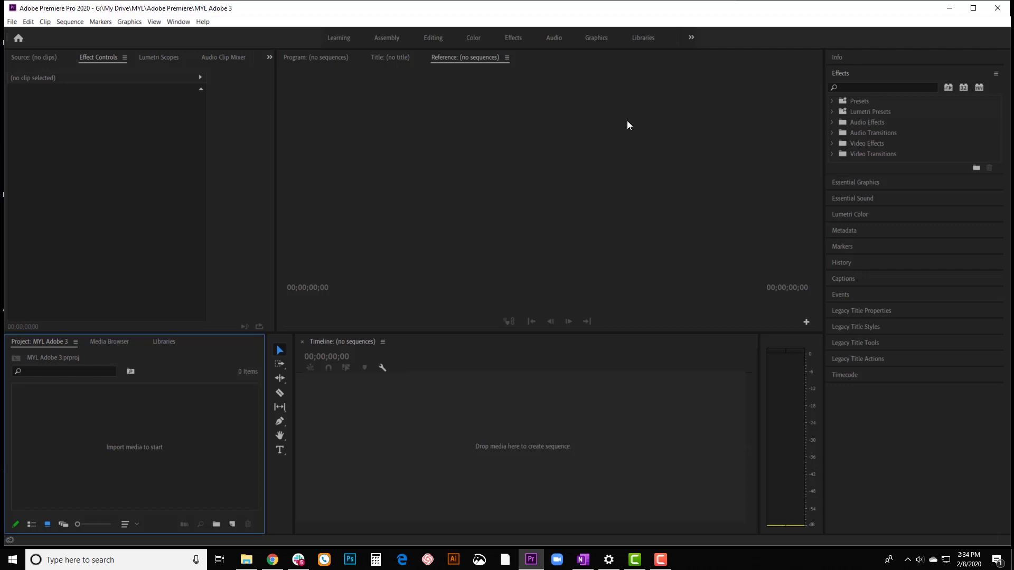
# - Focus the Effect Controls, monitor, Project and Timeline panels, then bring up the Import dialog with Ctrl+I
pyautogui.click(229, 158)
pyautogui.click(362, 158)
pyautogui.click(232, 399)
pyautogui.click(399, 413)
pyautogui.click(192, 228)
pyautogui.click(369, 208)
pyautogui.click(231, 382)
pyautogui.click(476, 138)
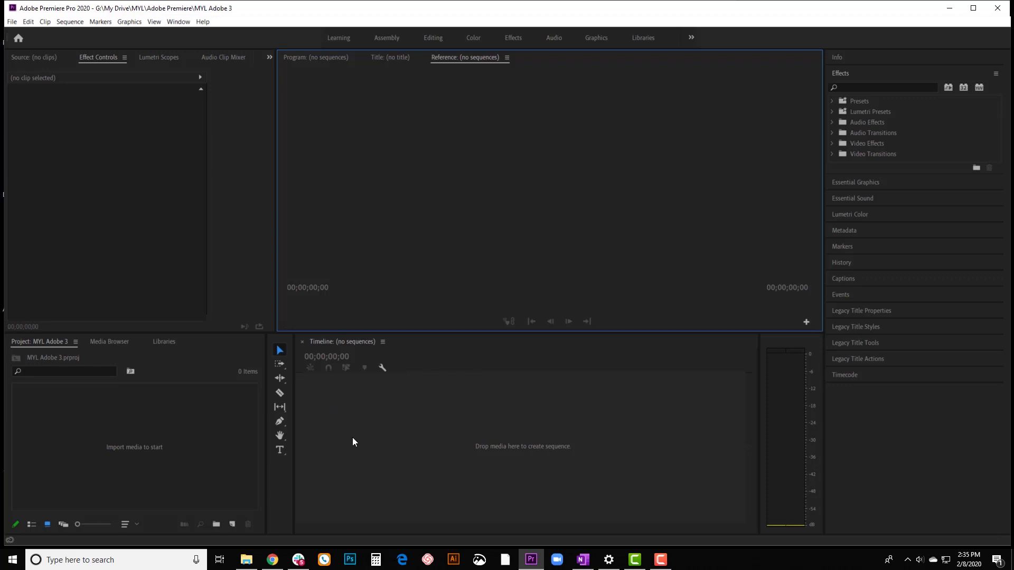
pyautogui.hotkey('ctrl', 'i')
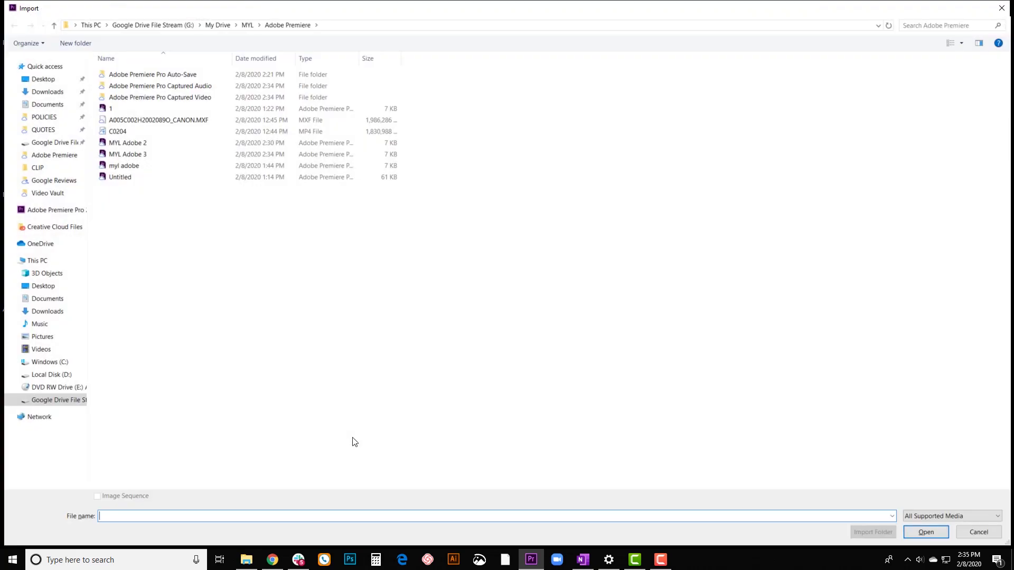
# - Import C0204.MP4 and drag it onto the empty timeline to build a C0204 sequence
pyautogui.doubleClick(125, 133)
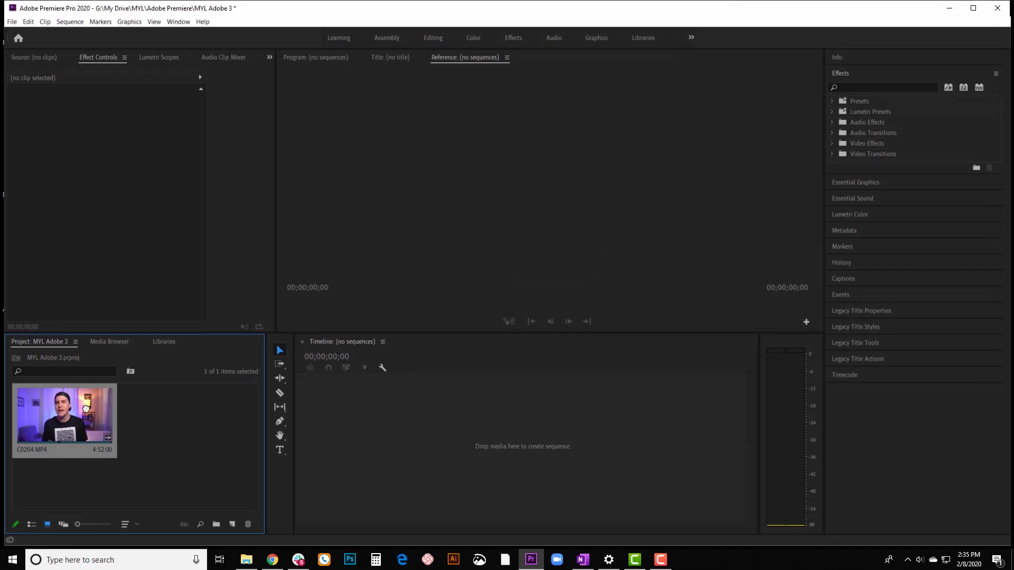
pyautogui.moveTo(202, 417); pyautogui.dragTo(328, 421)
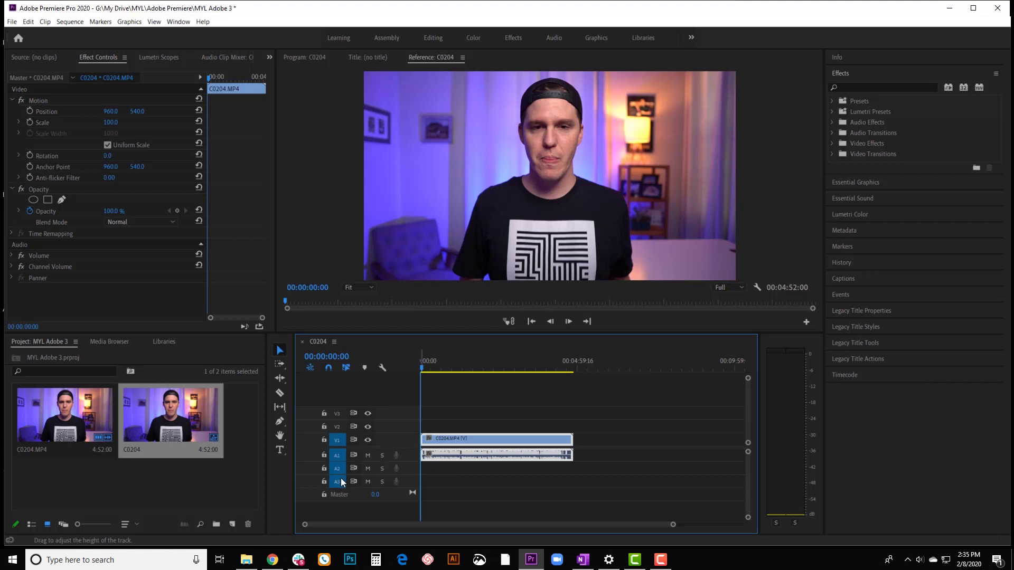
# - Select the C0204 clip, move the playhead to about 00:02:04:21, and scrub its Scale
pyautogui.click(489, 408)
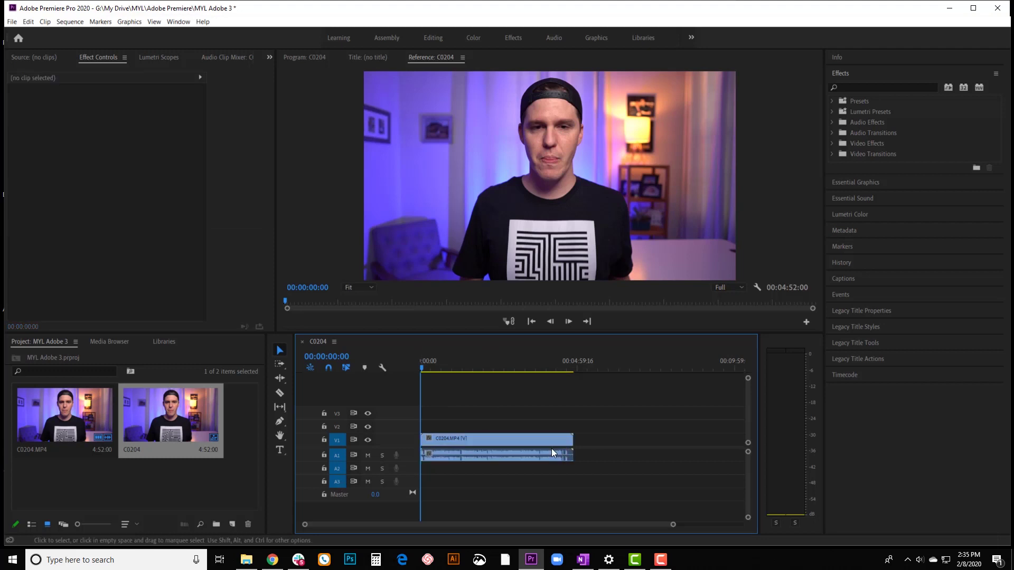
pyautogui.click(521, 440)
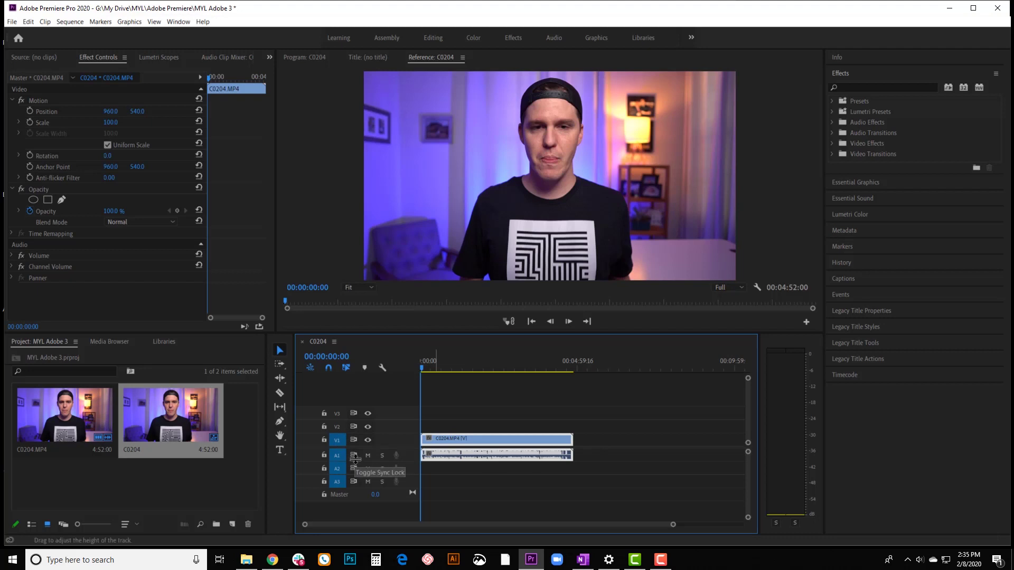
pyautogui.moveTo(422, 363); pyautogui.dragTo(486, 366)
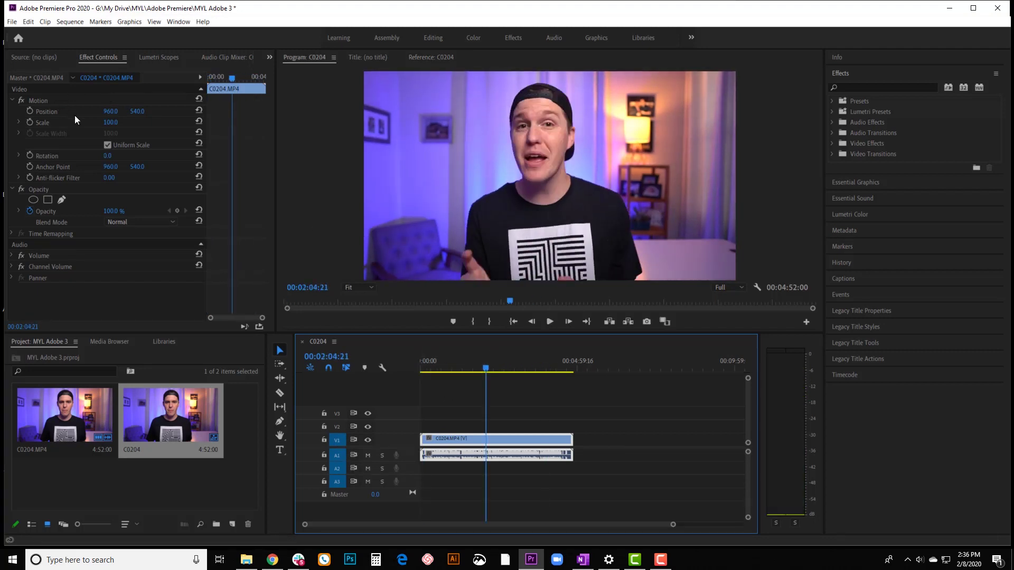
pyautogui.moveTo(112, 122); pyautogui.dragTo(182, 112)
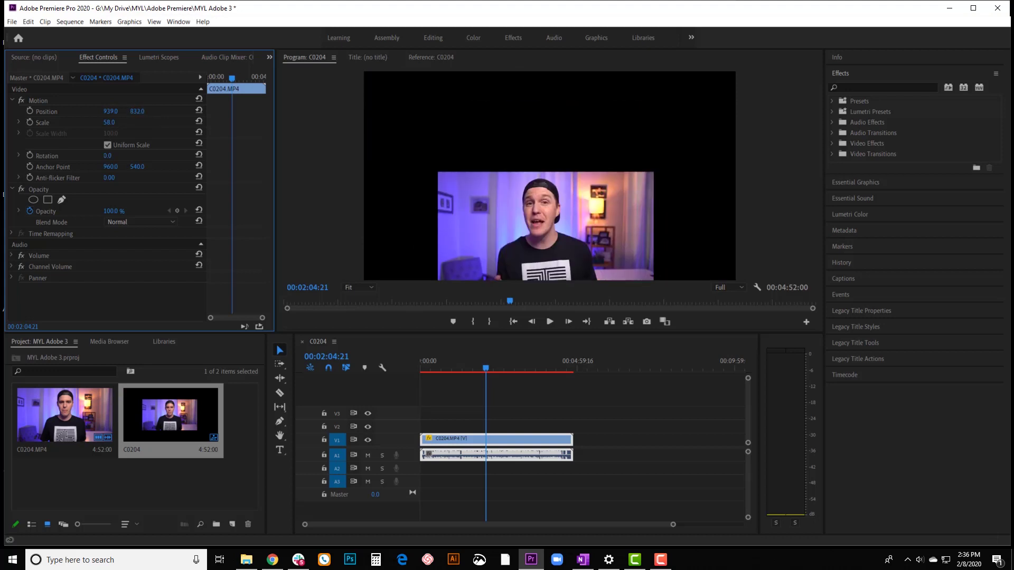
# - Set the clip's Scale to 100 and its Position to 960, 540
pyautogui.click(111, 122)
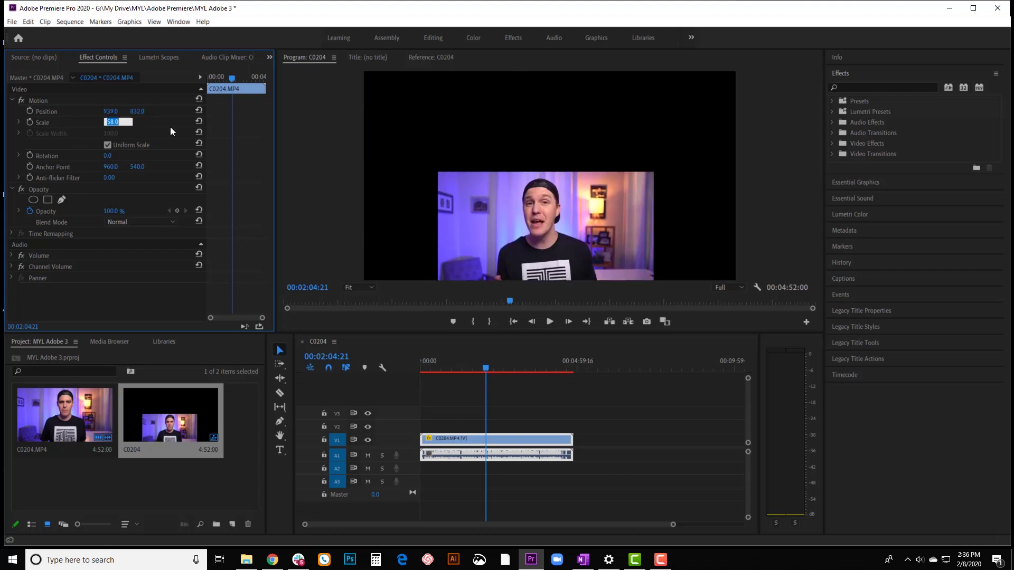
pyautogui.write('100')
pyautogui.click(112, 111)
pyautogui.write('960')
pyautogui.press('Tab')
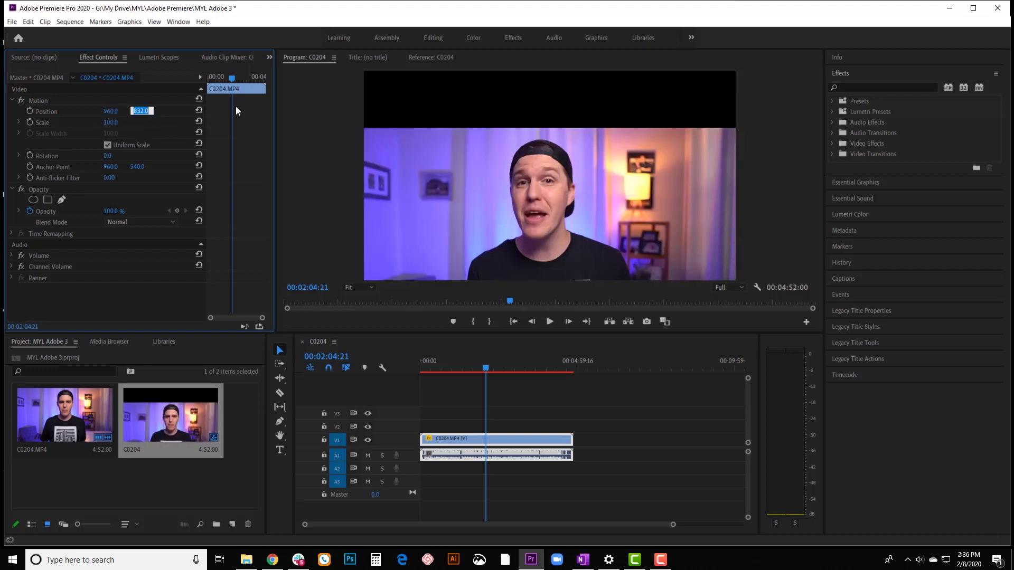
pyautogui.write('540')
pyautogui.press('Tab')
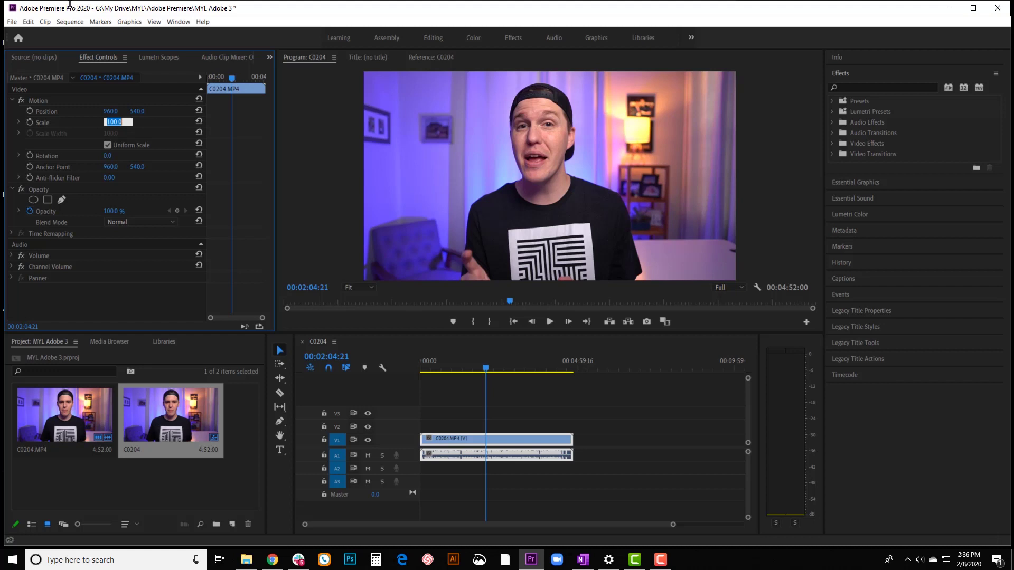
pyautogui.click(70, 22)
pyautogui.click(95, 33)
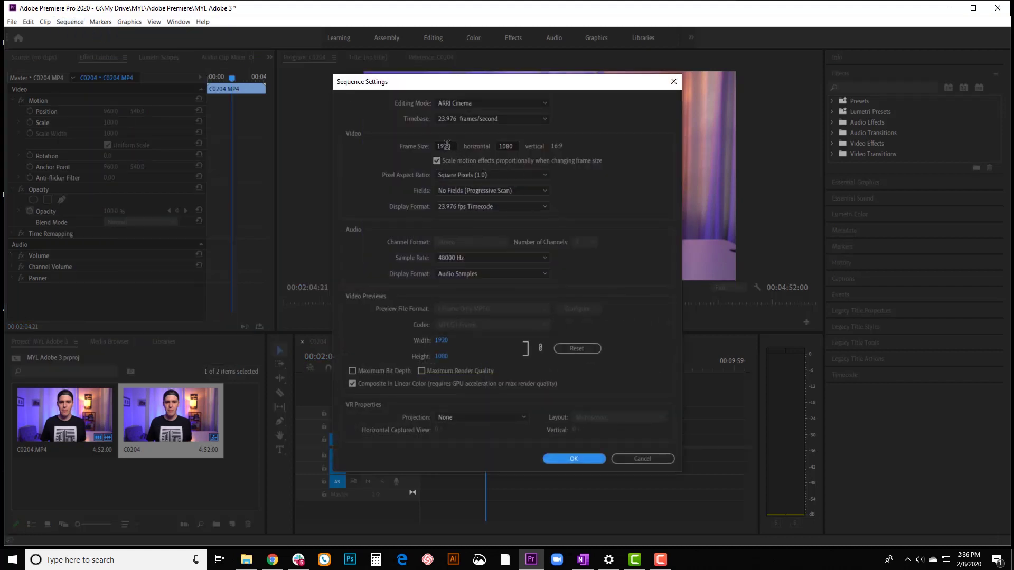
pyautogui.click(454, 145)
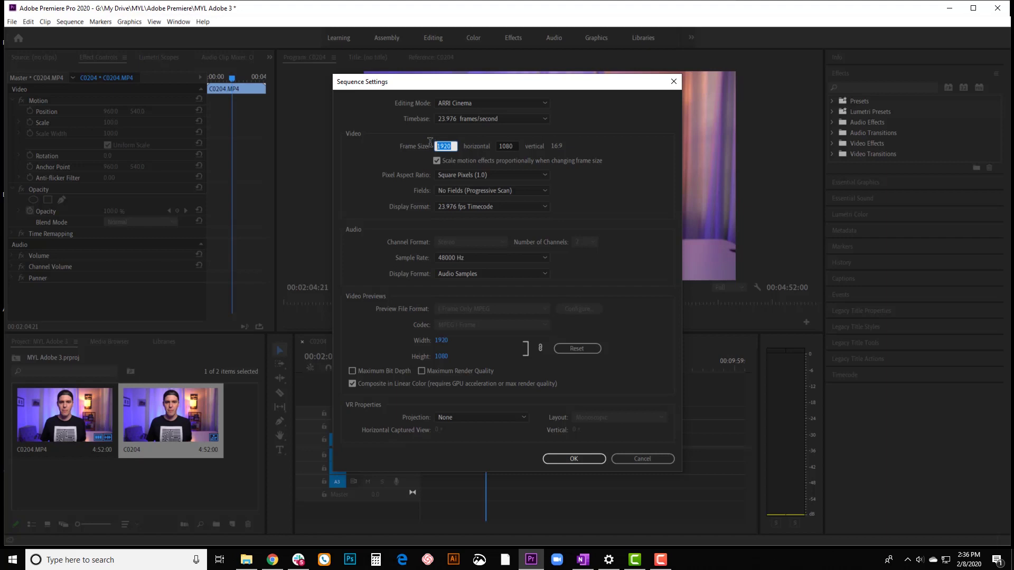
pyautogui.click(498, 146)
pyautogui.click(626, 457)
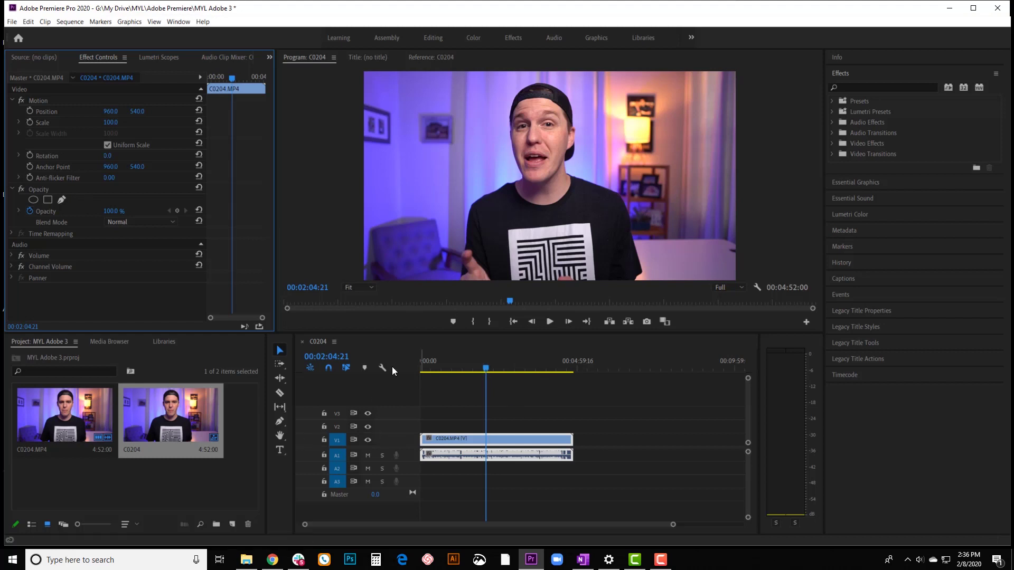
pyautogui.click(553, 37)
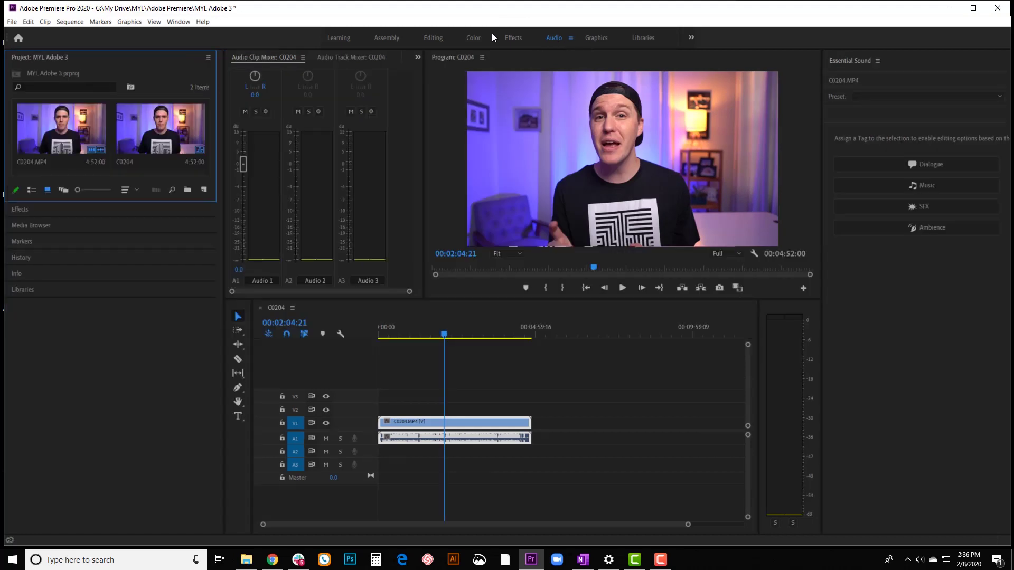
# - Try the All Panels and Color workspaces, ending on the Effects workspace layout
pyautogui.click(515, 37)
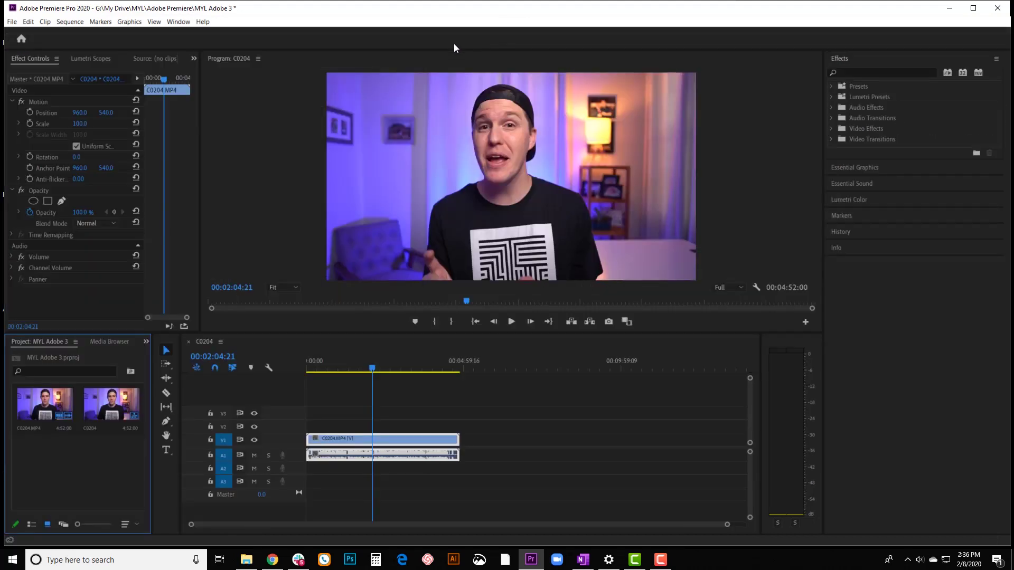
pyautogui.click(172, 23)
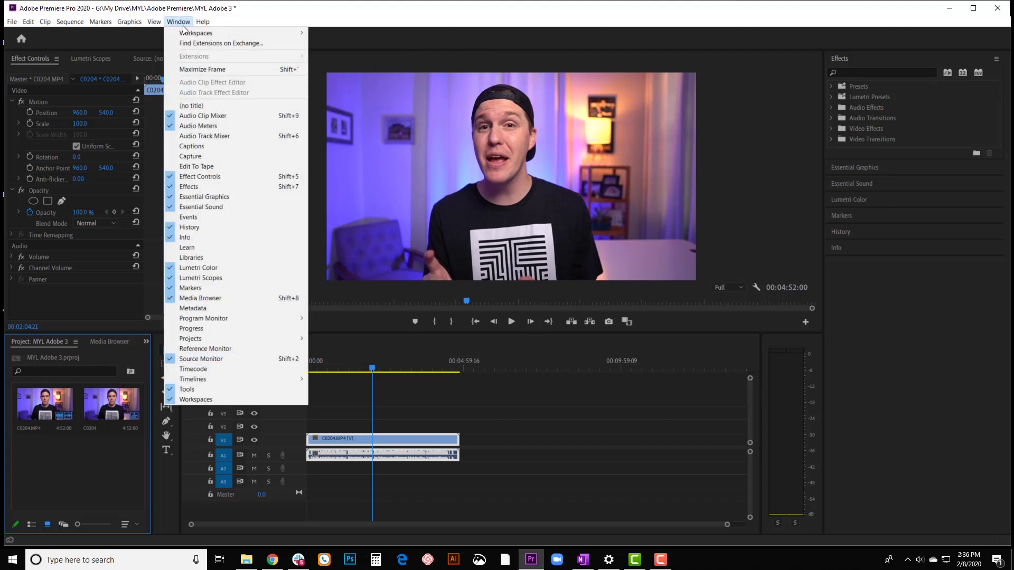
pyautogui.moveTo(188, 32)
pyautogui.click(353, 33)
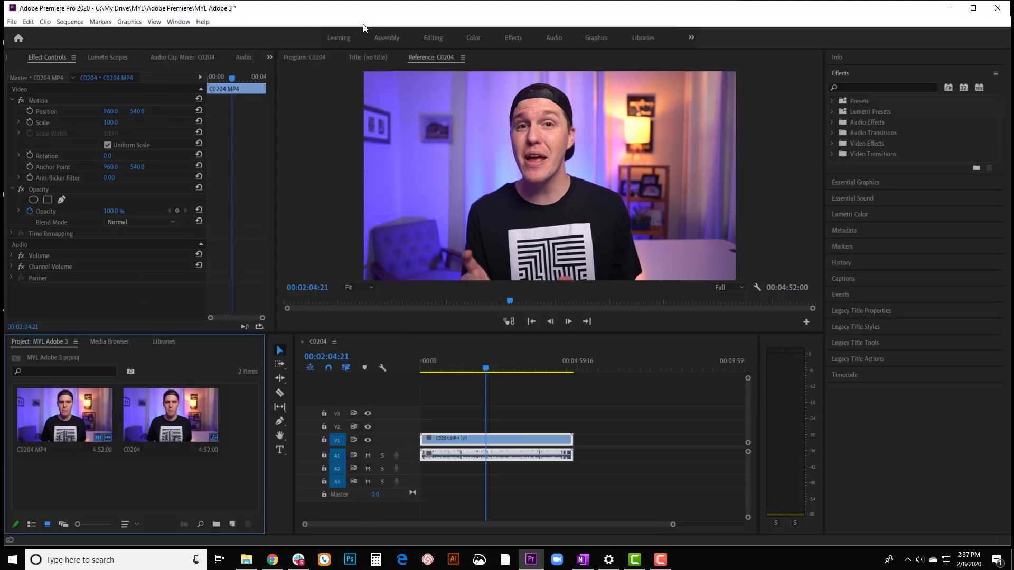
pyautogui.click(474, 37)
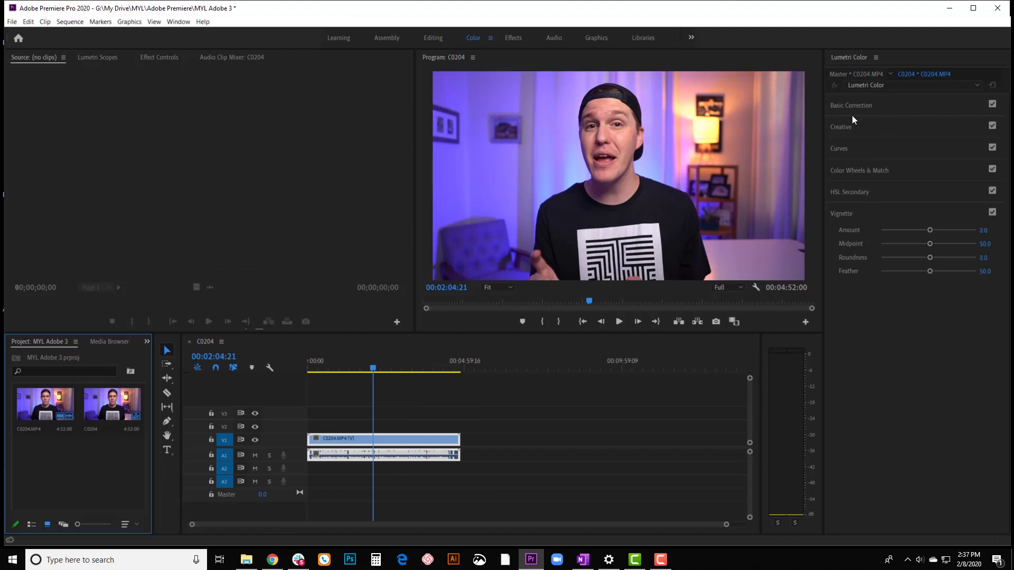
pyautogui.click(513, 37)
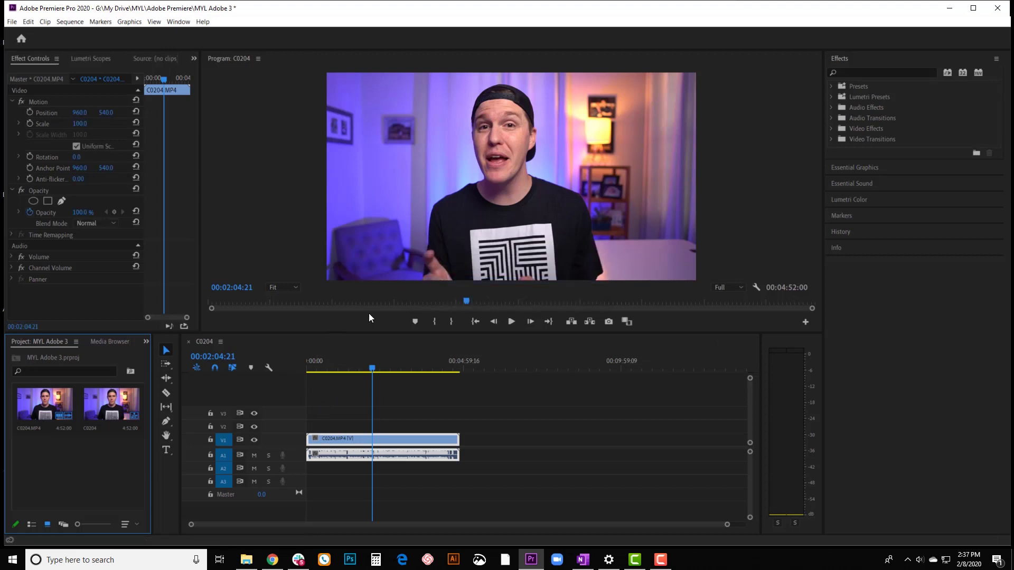
pyautogui.click(35, 23)
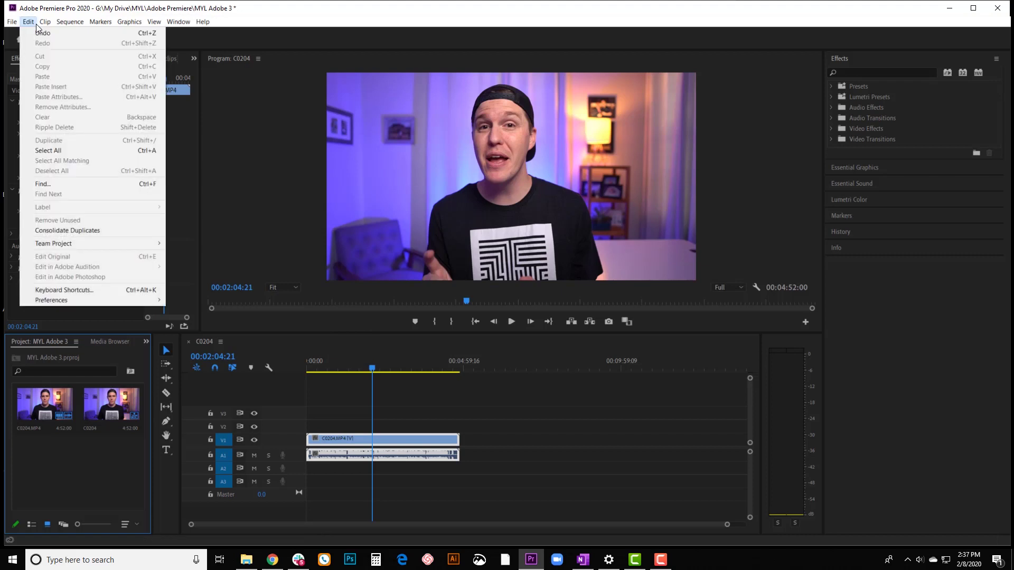
pyautogui.moveTo(106, 299)
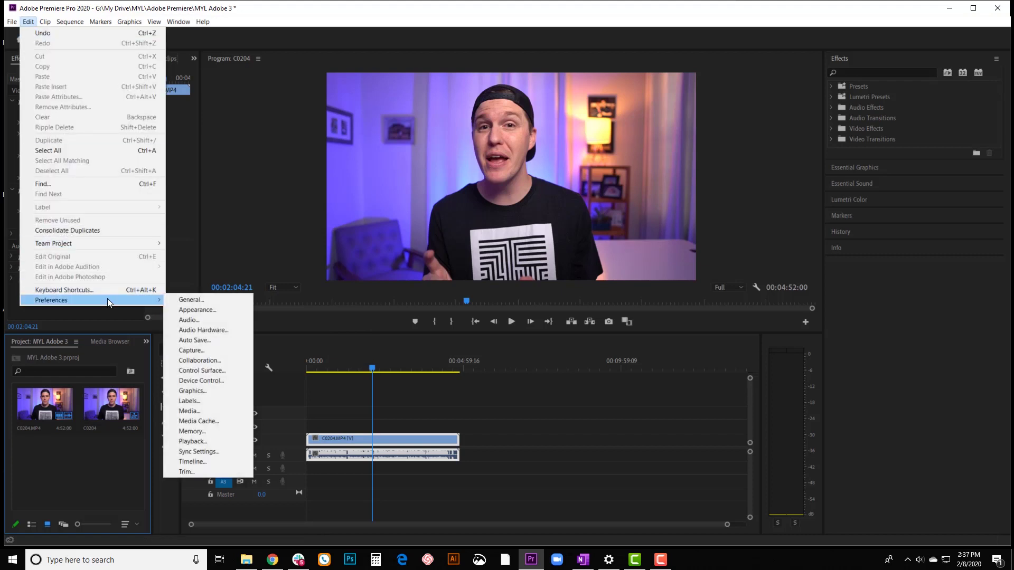
pyautogui.click(210, 299)
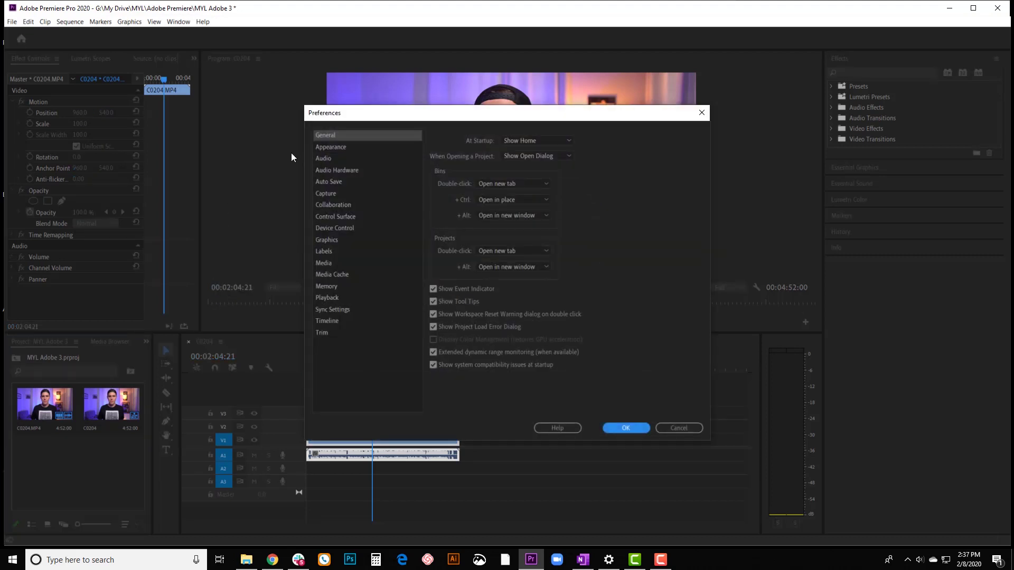
pyautogui.click(334, 181)
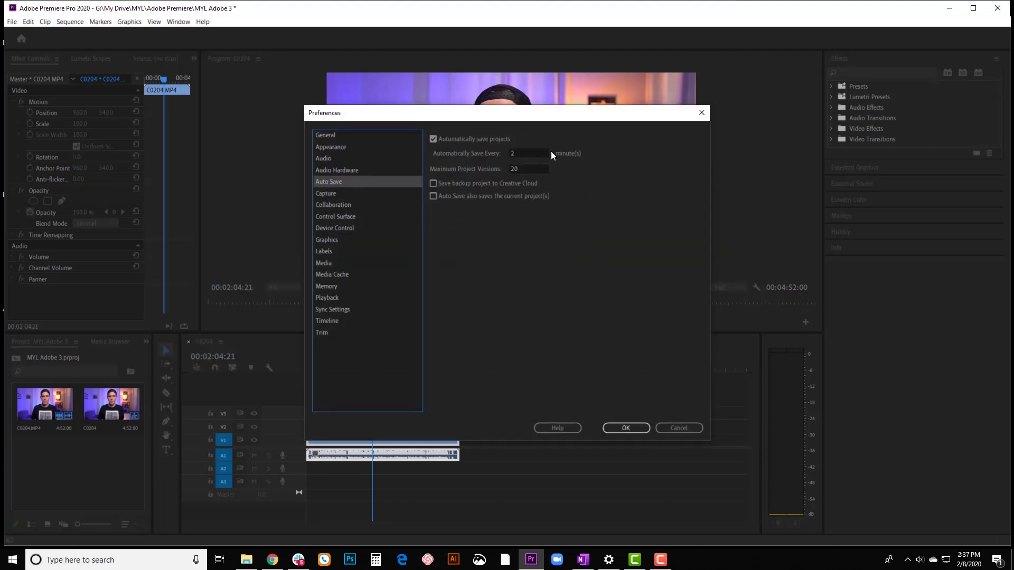
pyautogui.doubleClick(528, 153)
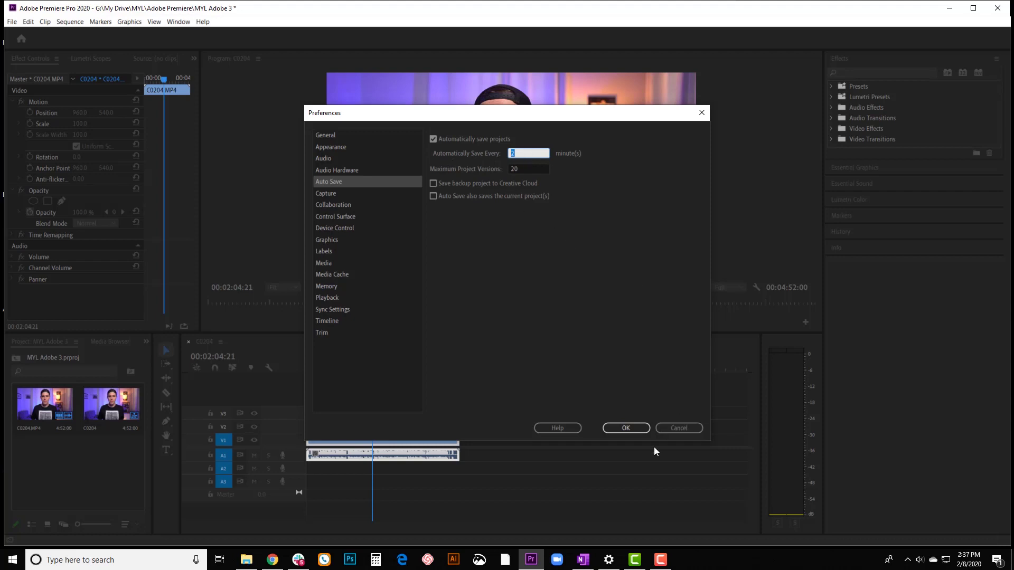
pyautogui.click(676, 426)
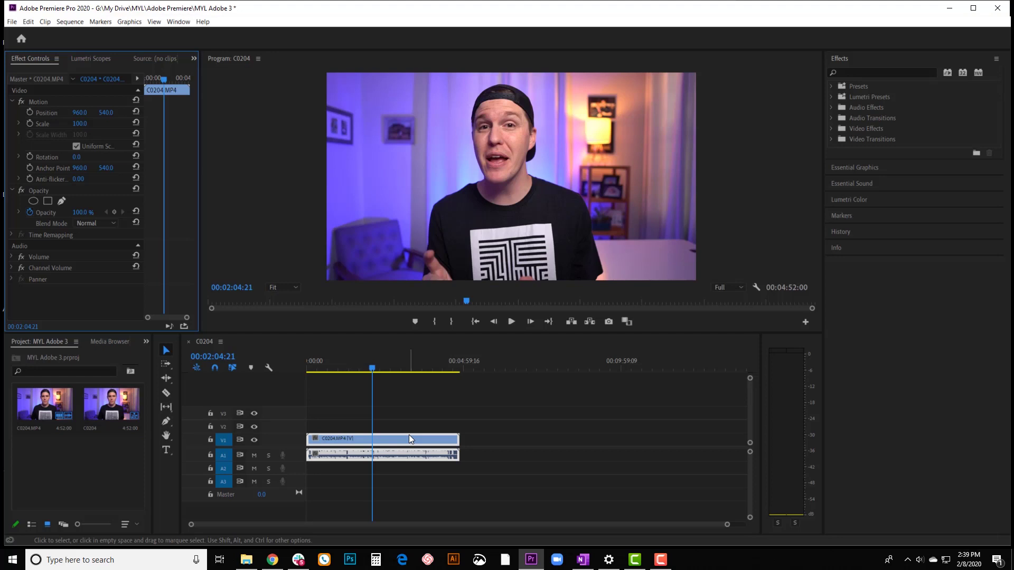
# - Enable the Scale and Position stopwatches, resetting them once, to set starting keyframes at 00:02:04:21
pyautogui.click(375, 440)
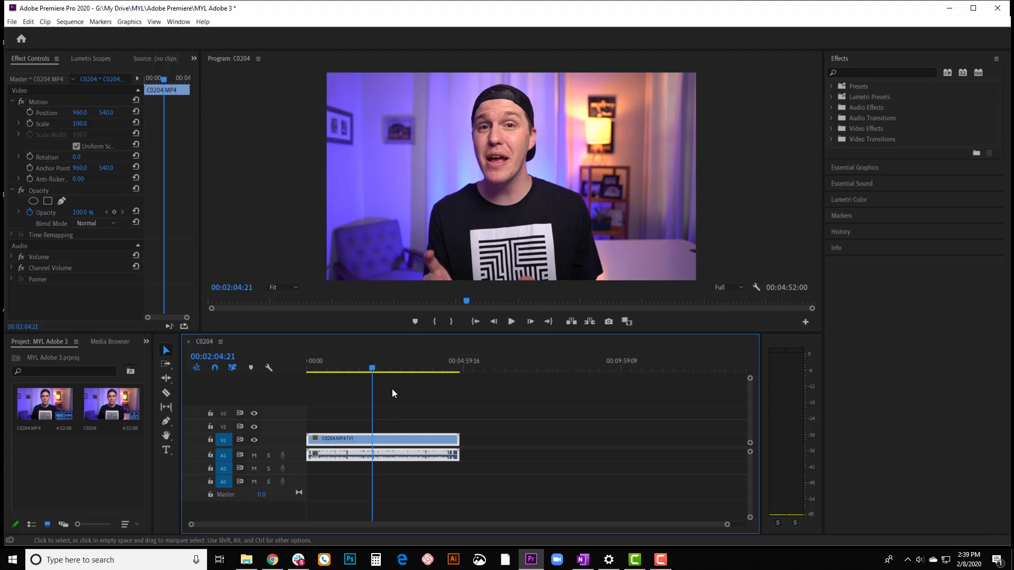
pyautogui.click(29, 124)
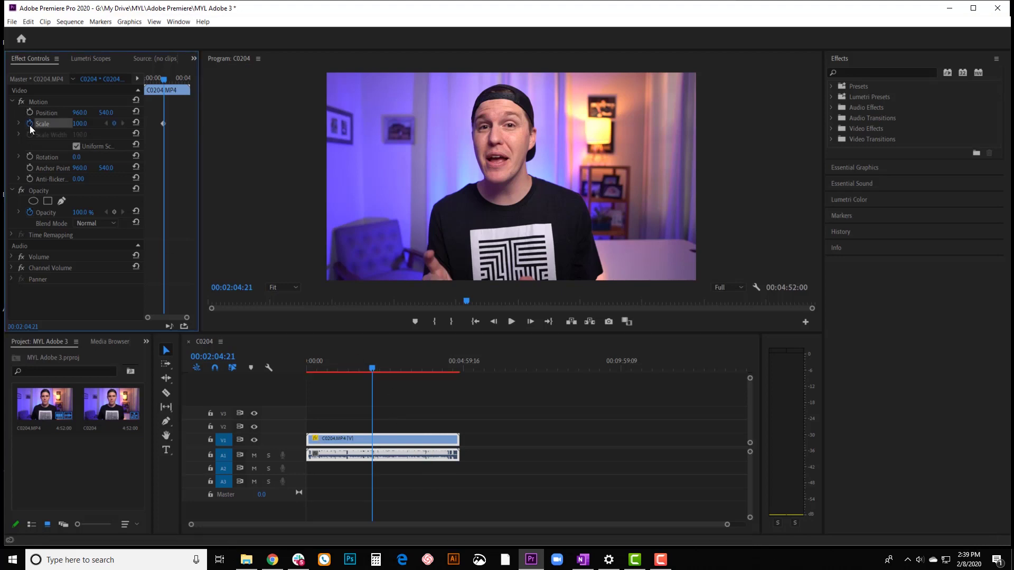
pyautogui.click(30, 111)
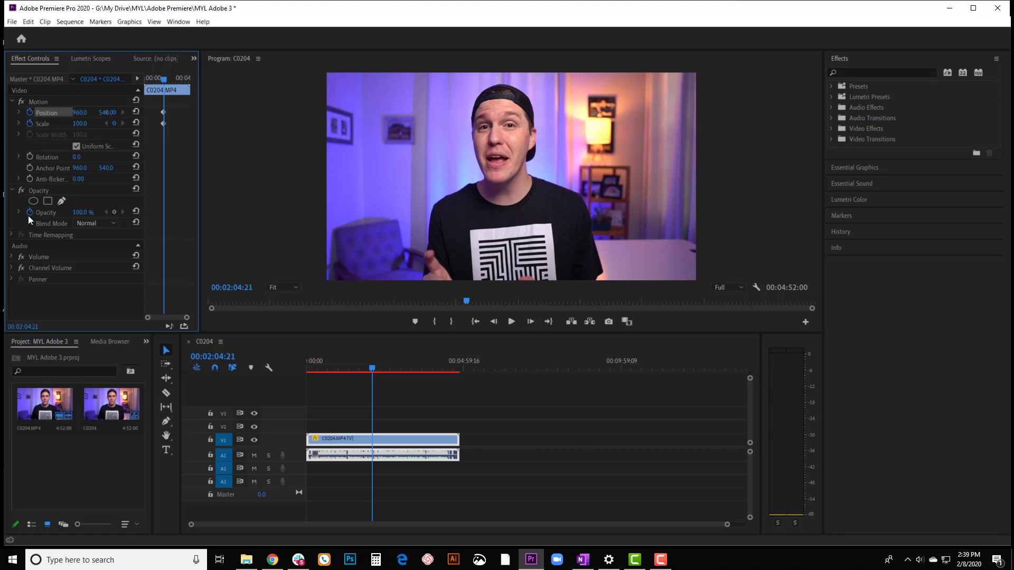
pyautogui.click(30, 124)
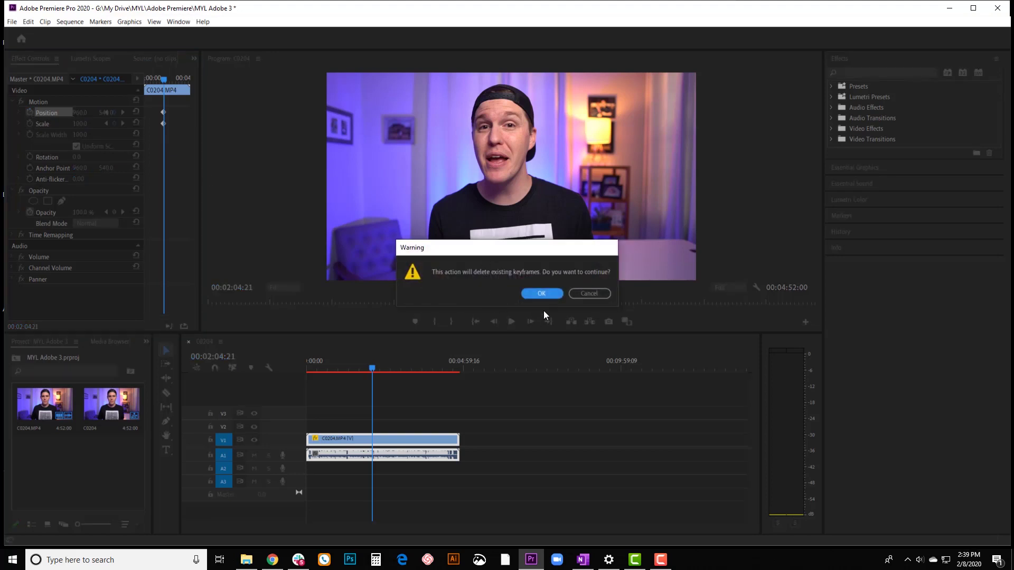
pyautogui.click(542, 294)
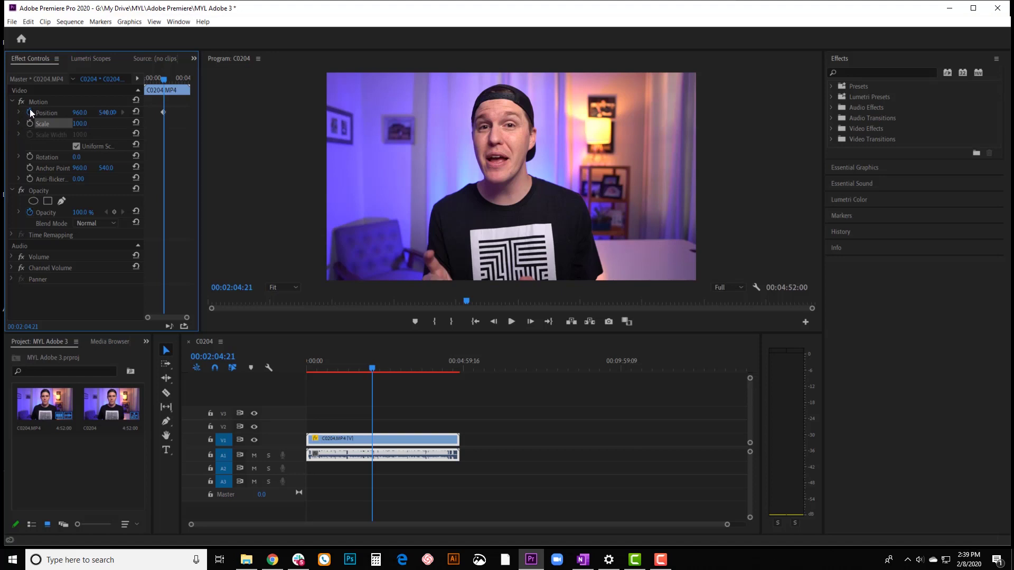
pyautogui.click(30, 110)
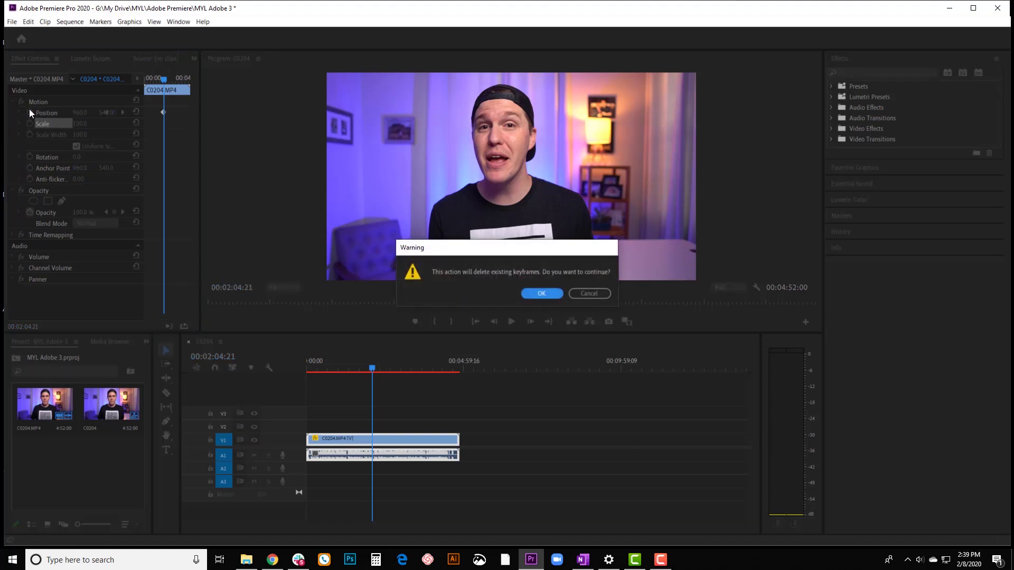
pyautogui.click(549, 294)
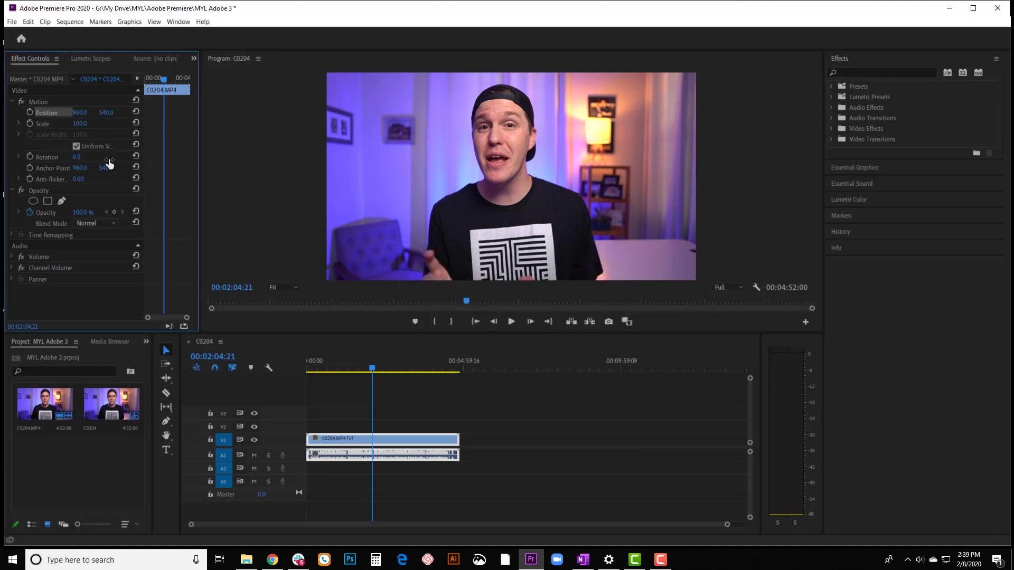
pyautogui.click(29, 124)
pyautogui.click(30, 112)
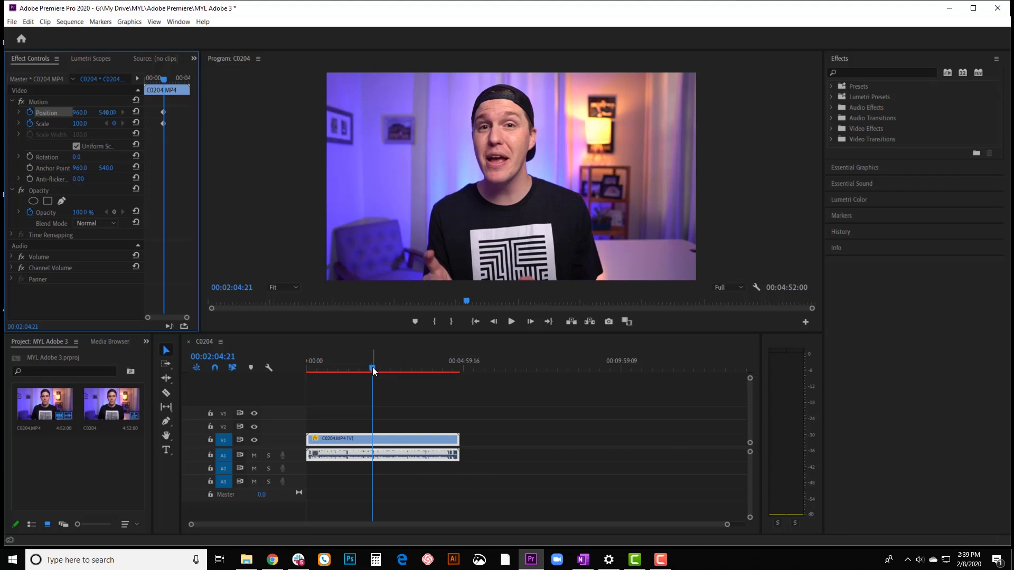
# - At 00:02:24:00, add Position and Scale keyframes with Scale 174 and Position Y 803
pyautogui.moveTo(373, 369); pyautogui.dragTo(382, 370)
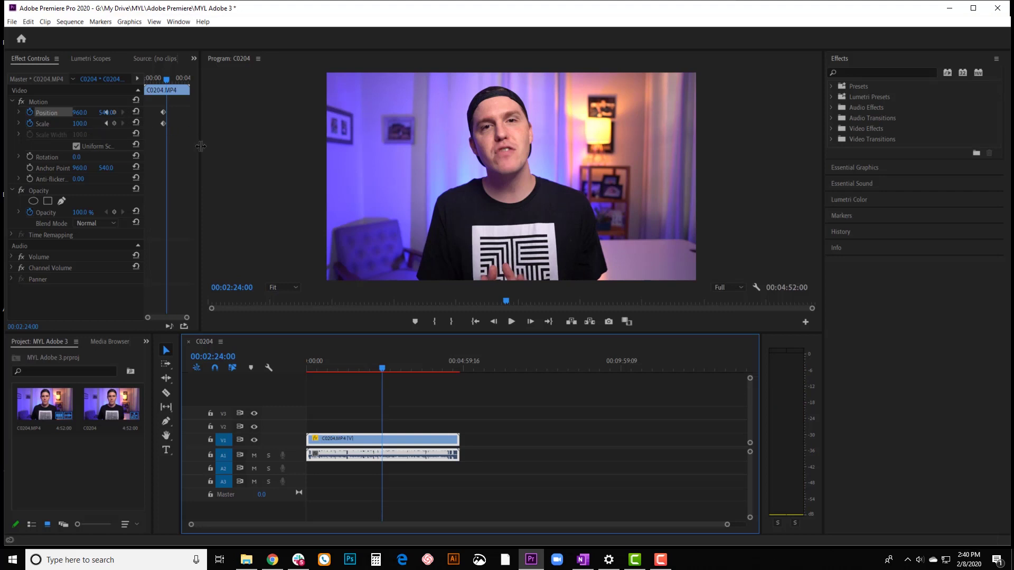
pyautogui.moveTo(201, 149); pyautogui.dragTo(229, 150)
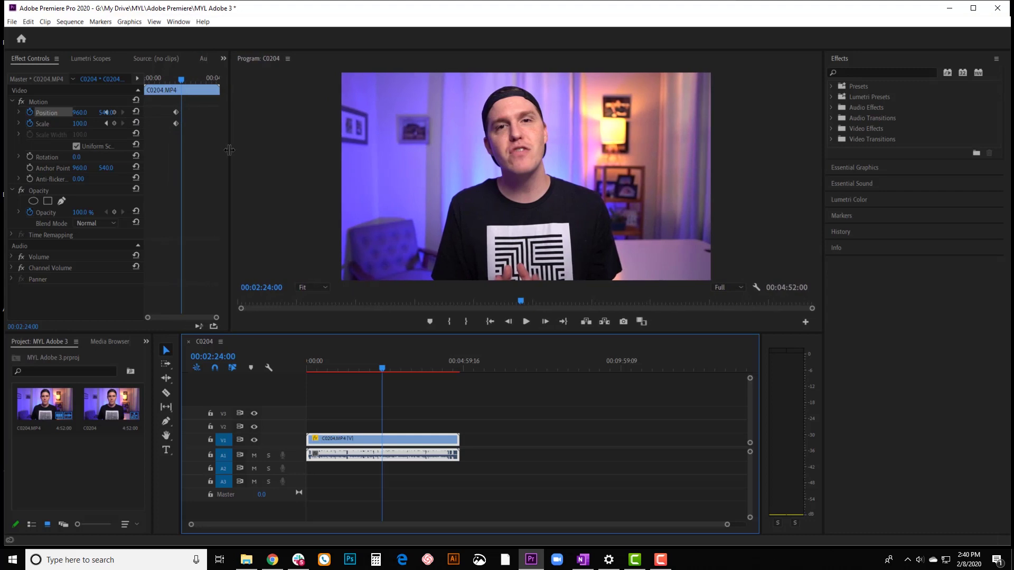
pyautogui.click(150, 116)
pyautogui.moveTo(151, 115); pyautogui.dragTo(172, 116)
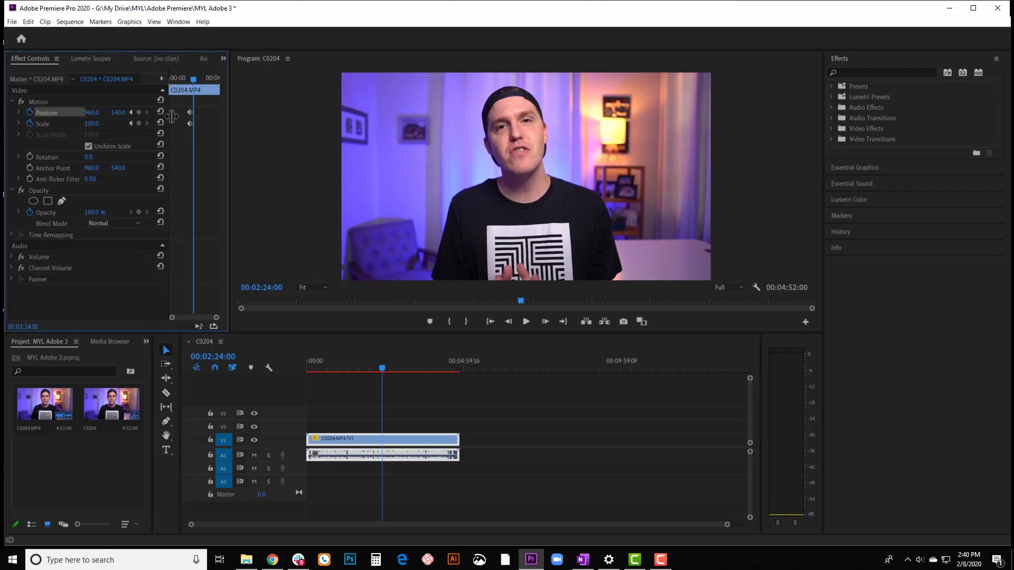
pyautogui.click(139, 113)
pyautogui.click(138, 123)
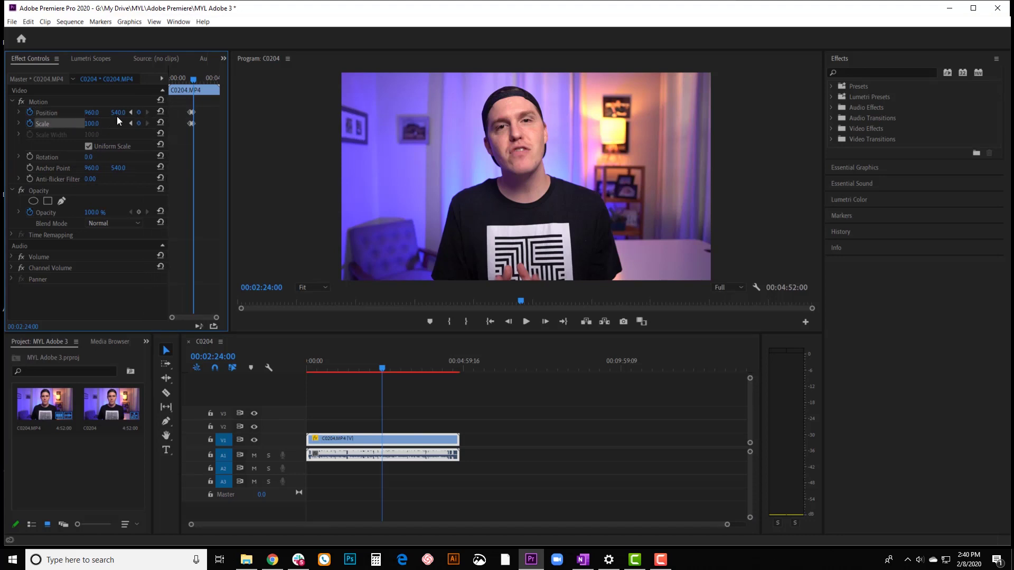
pyautogui.moveTo(89, 128); pyautogui.dragTo(146, 128)
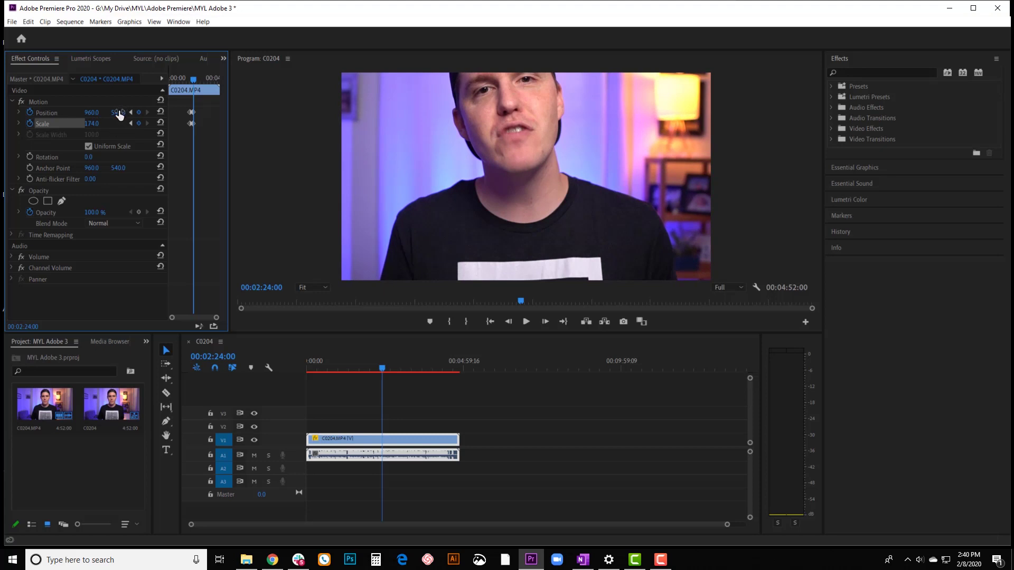
pyautogui.moveTo(117, 112); pyautogui.dragTo(257, 112)
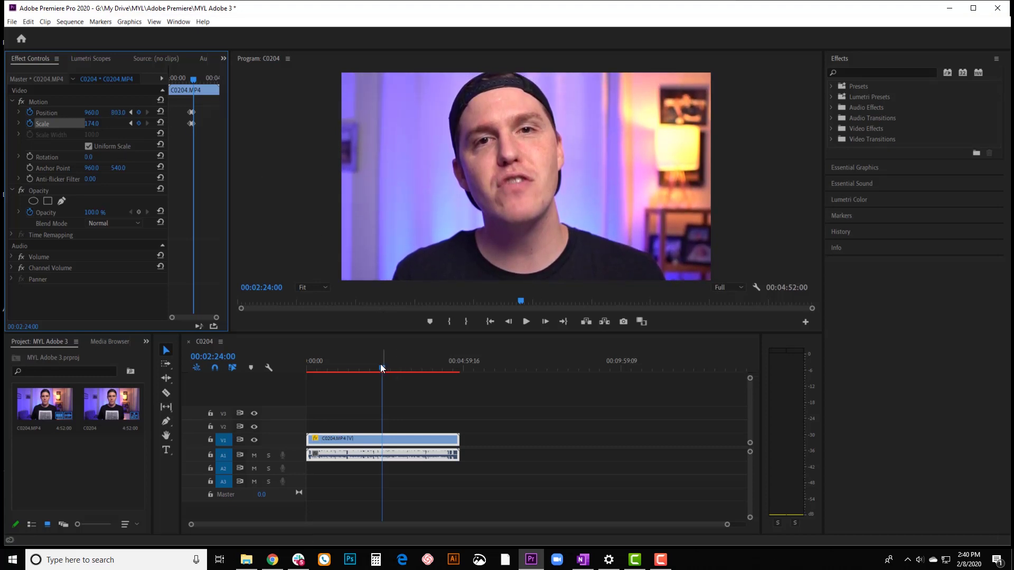
# - Move the playhead back before the zoom and play the zoom-in animation
pyautogui.moveTo(382, 368); pyautogui.dragTo(371, 359)
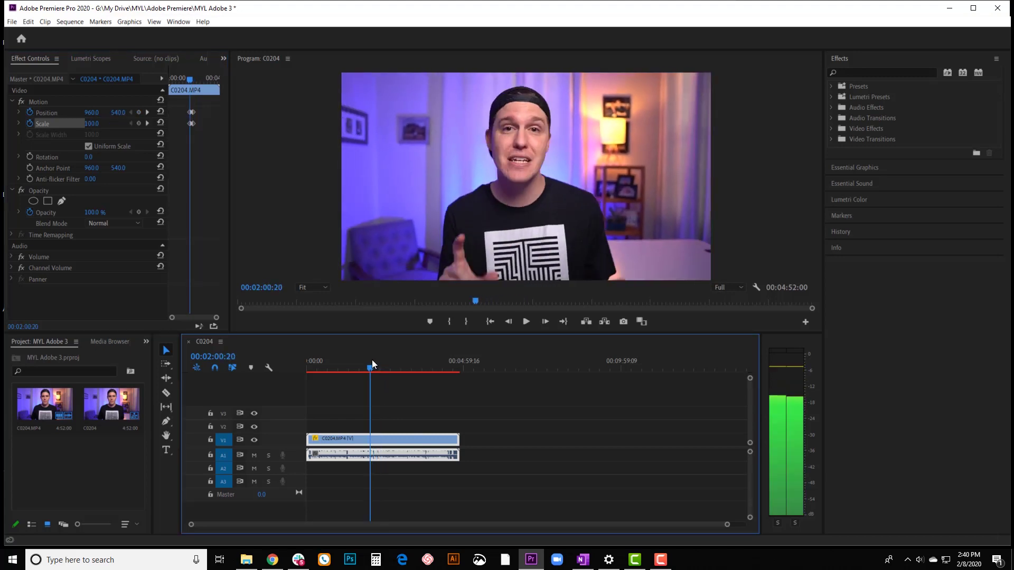
pyautogui.click(527, 321)
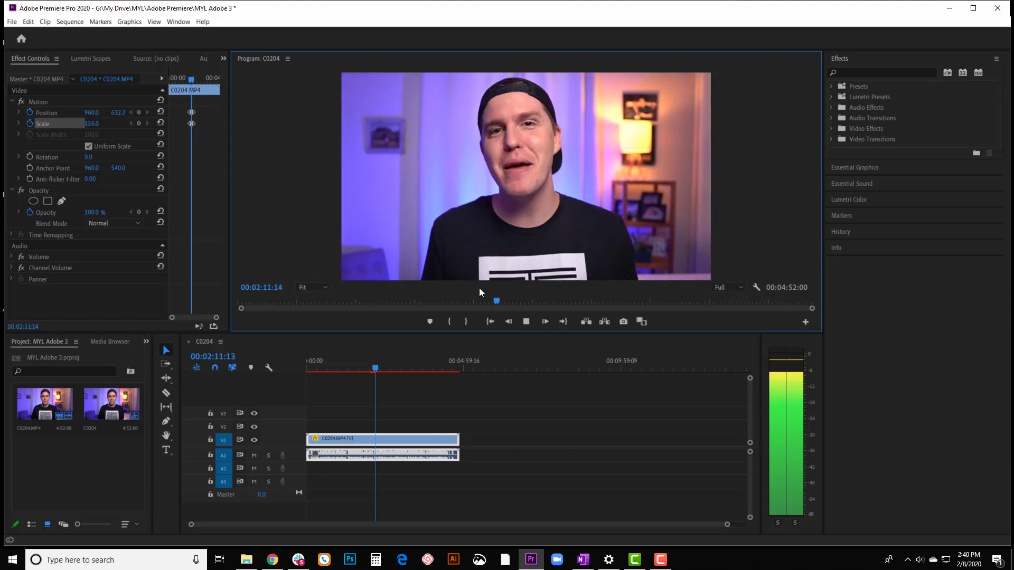
pyautogui.click(527, 322)
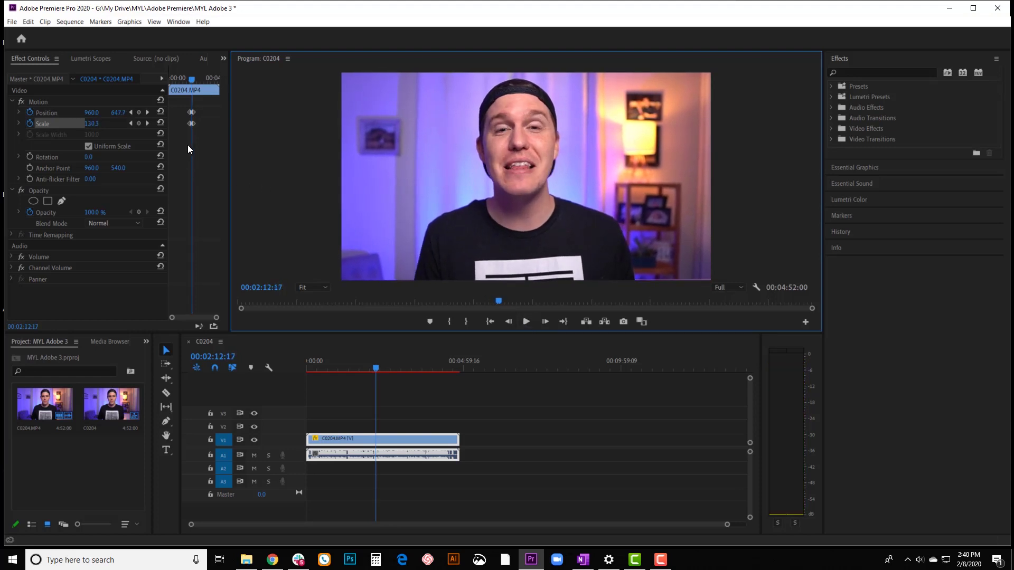